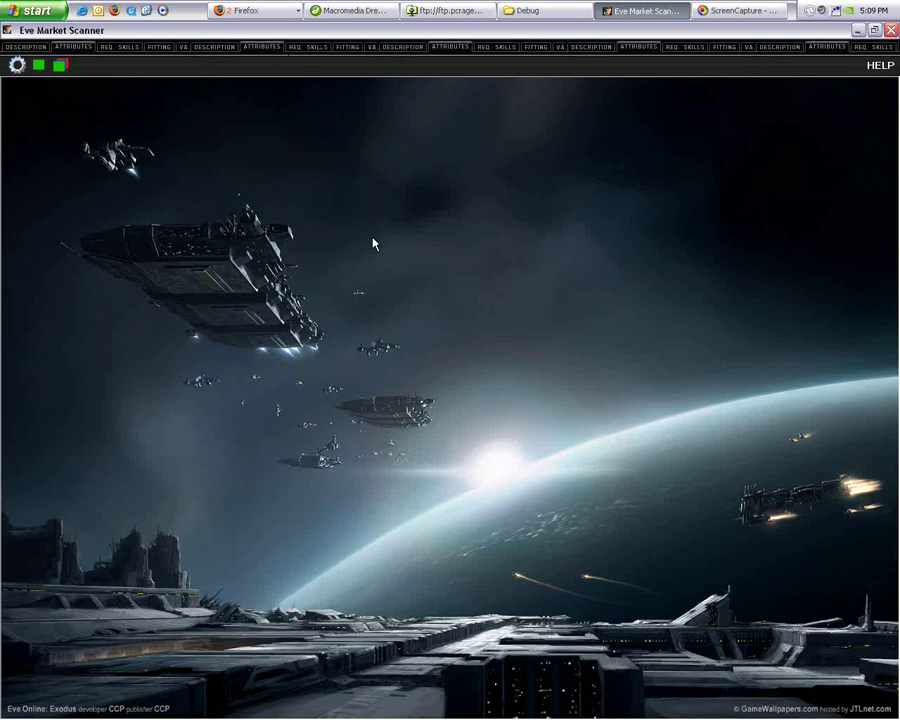
# Step: Set the ship capacity to 12000 m3 in the settings
pyautogui.click(17, 65)
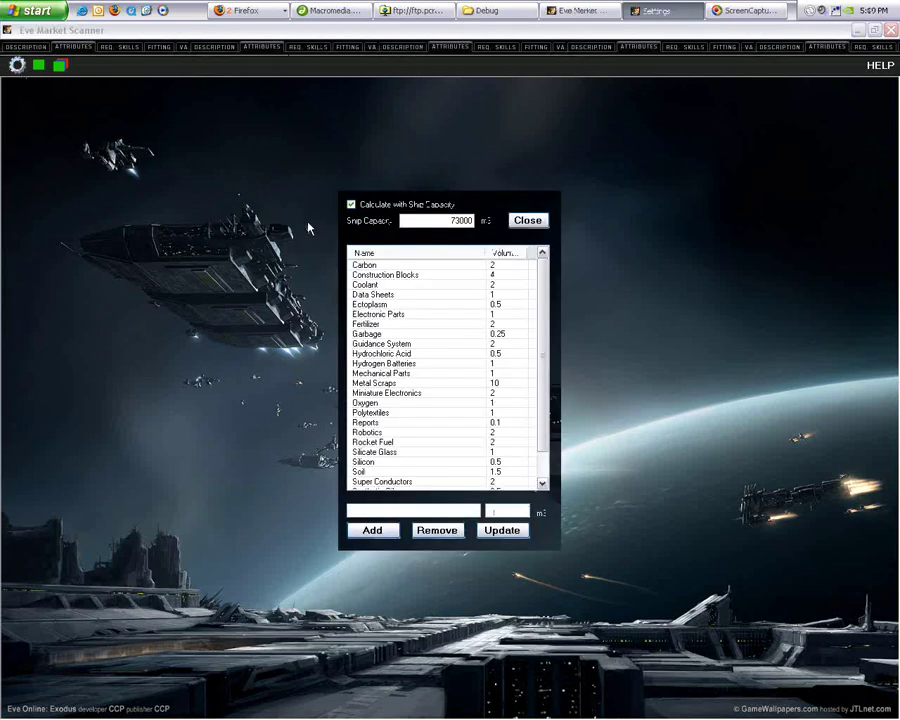
pyautogui.doubleClick(476, 220)
pyautogui.press('BackSpace')
pyautogui.write('12000')
# Step: Examine the stored volumes of the trade goods, such as Fertilizer, Robotics, Soil and Metal Scraps, and close the settings
pyautogui.click(396, 266)
pyautogui.click(399, 276)
pyautogui.click(405, 324)
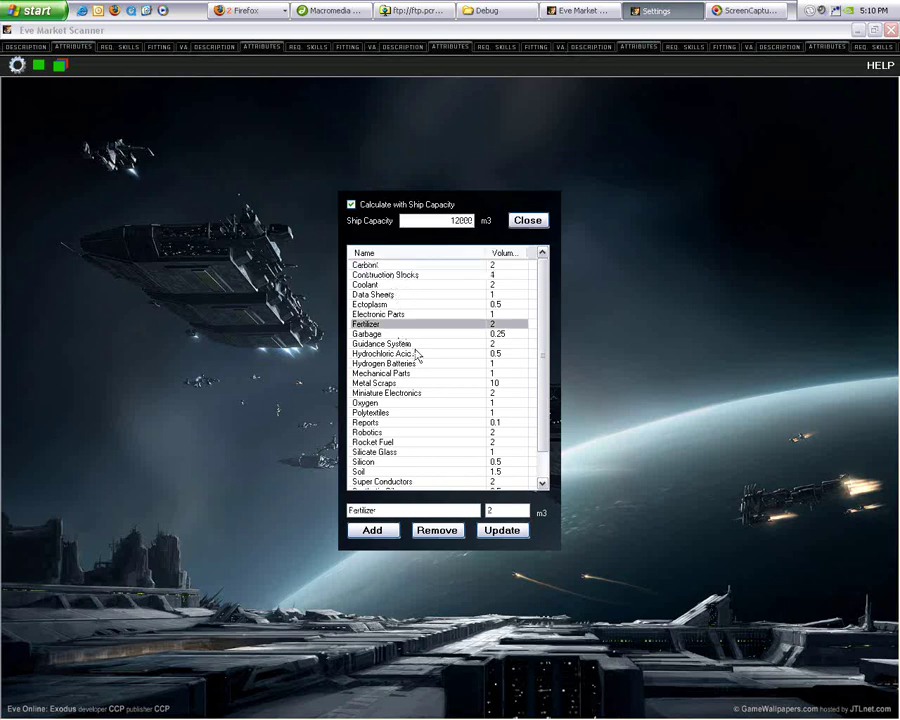
pyautogui.click(390, 432)
pyautogui.scroll(-1, 390, 432)
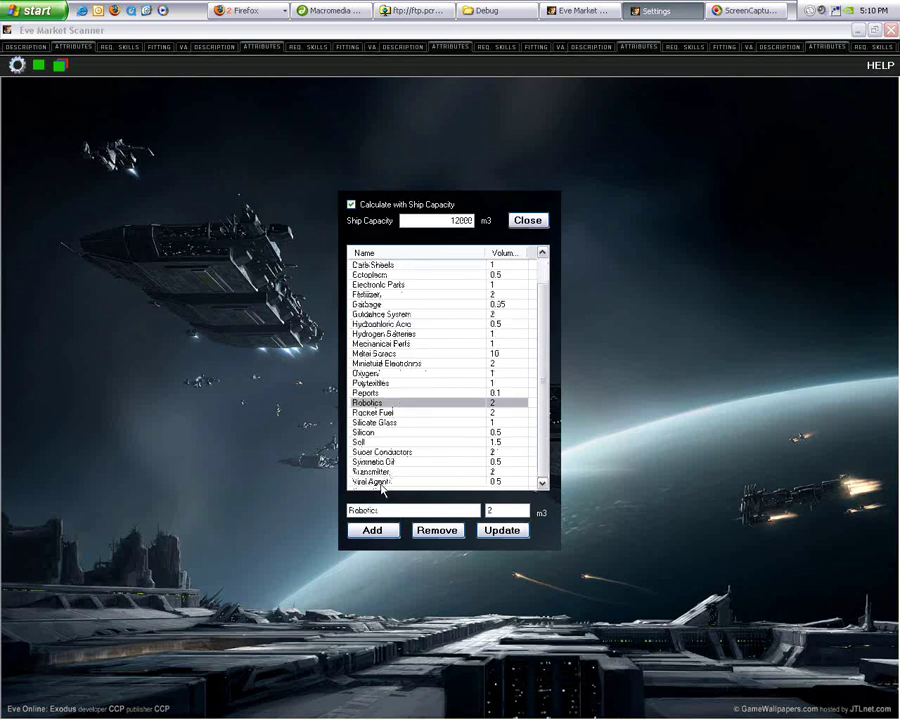
pyautogui.click(385, 481)
pyautogui.scroll(1, 382, 333)
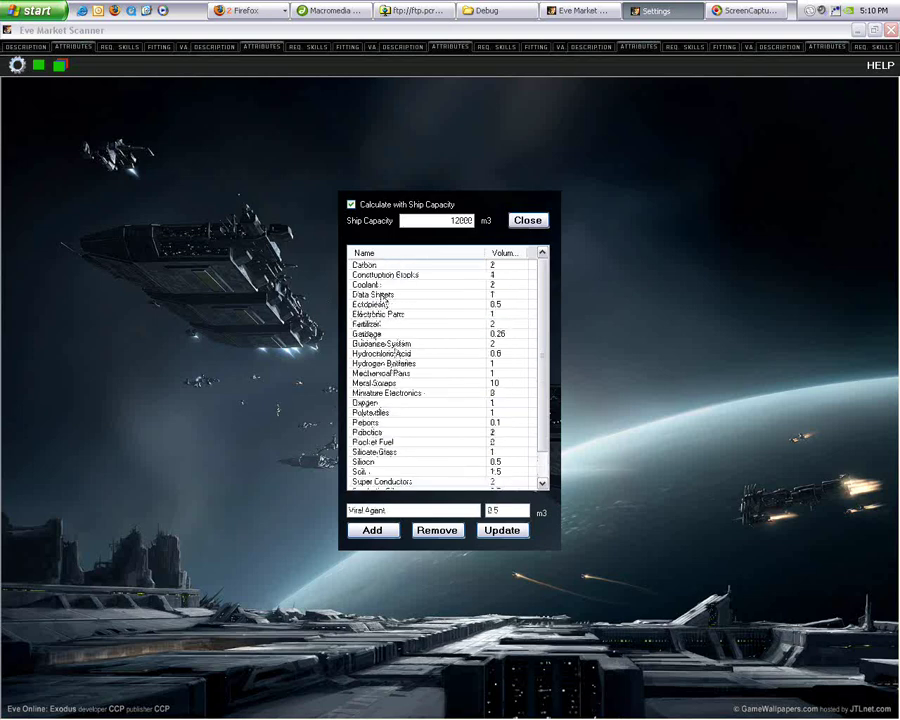
pyautogui.click(400, 354)
pyautogui.scroll(-1, 414, 432)
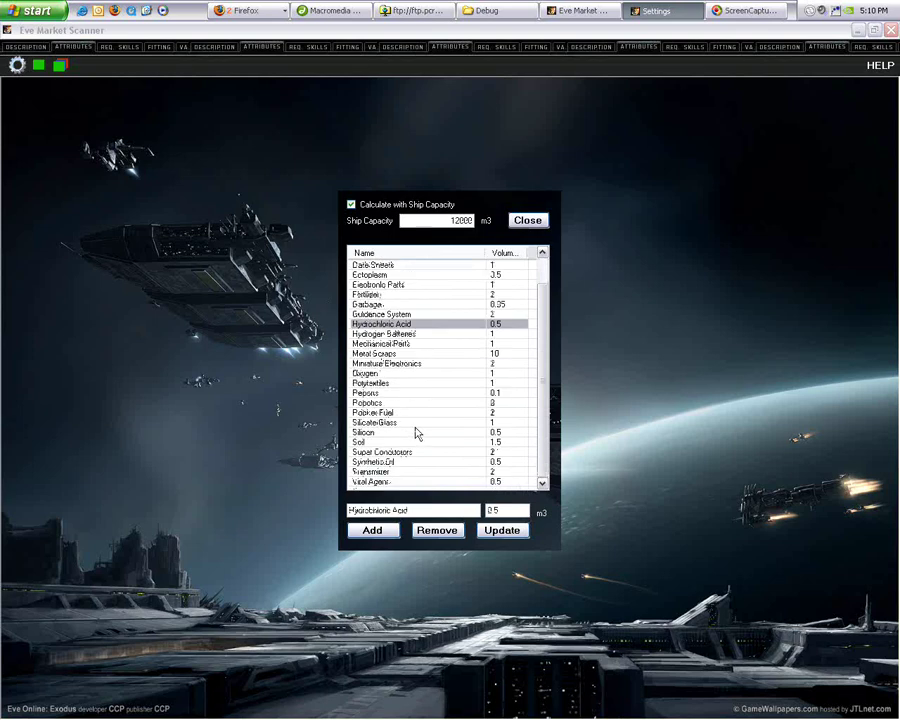
pyautogui.click(470, 452)
pyautogui.click(503, 443)
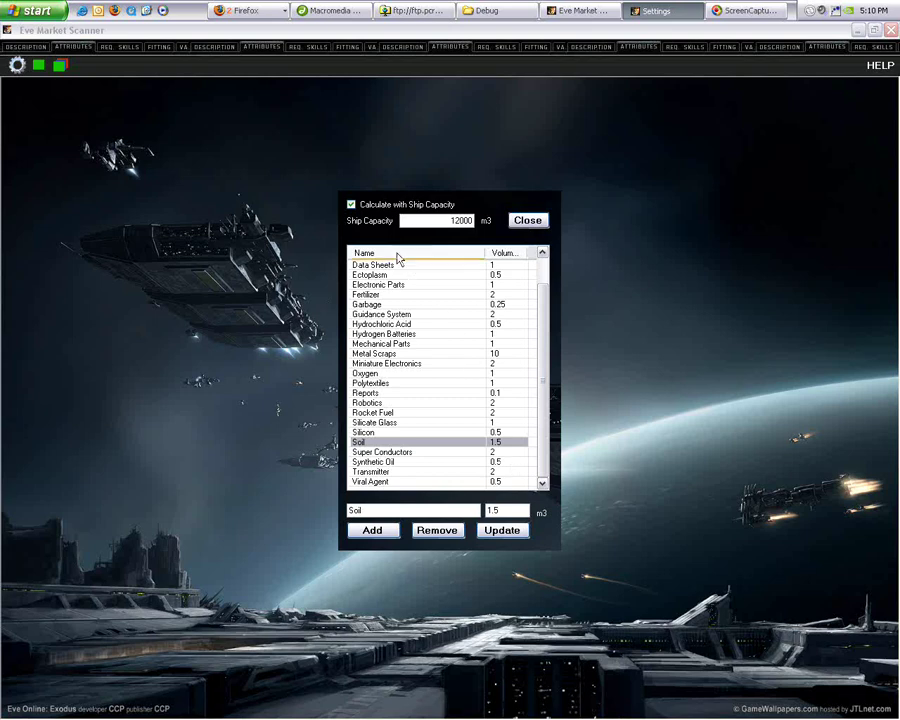
pyautogui.click(470, 353)
pyautogui.scroll(1, 462, 372)
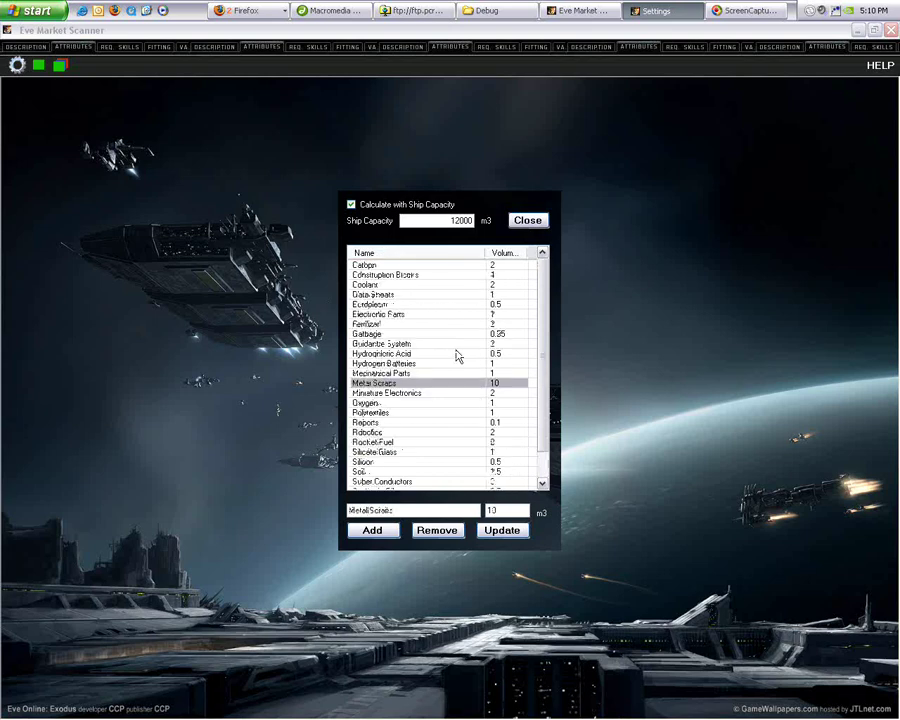
pyautogui.click(527, 220)
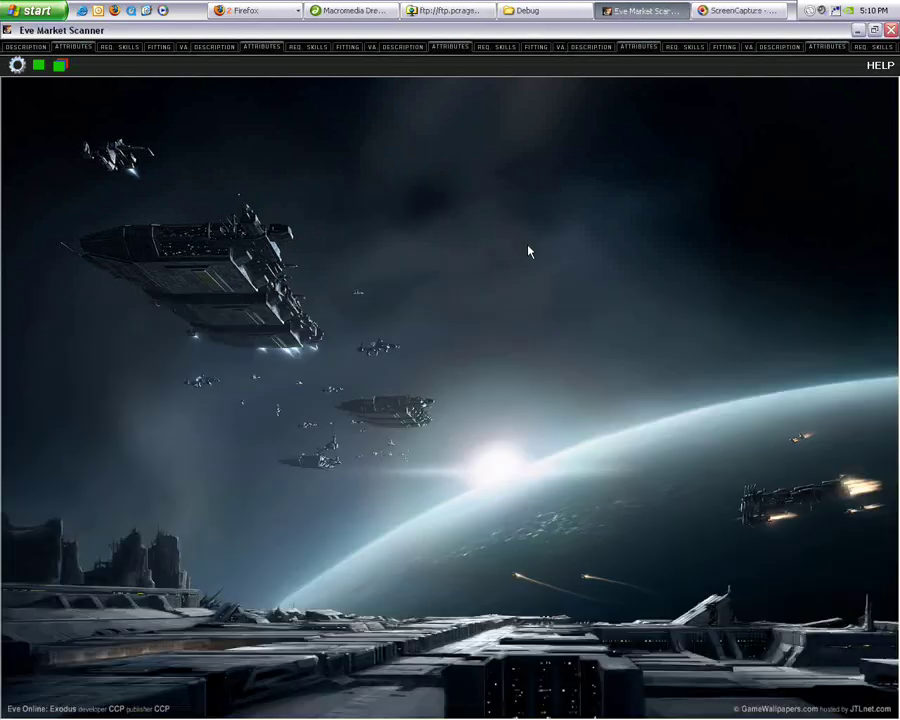
# Step: Open the market log The Citadel-Hydrochloric Acid-2008.11.12 032343 from the Marketlogs folder in a single-file data preview
pyautogui.click(39, 67)
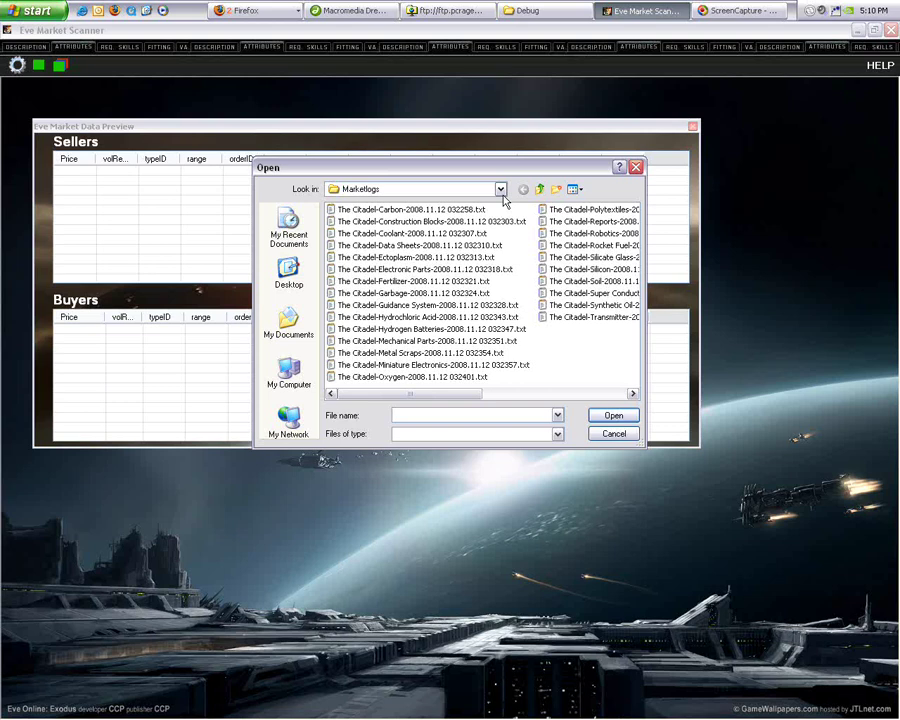
pyautogui.click(395, 209)
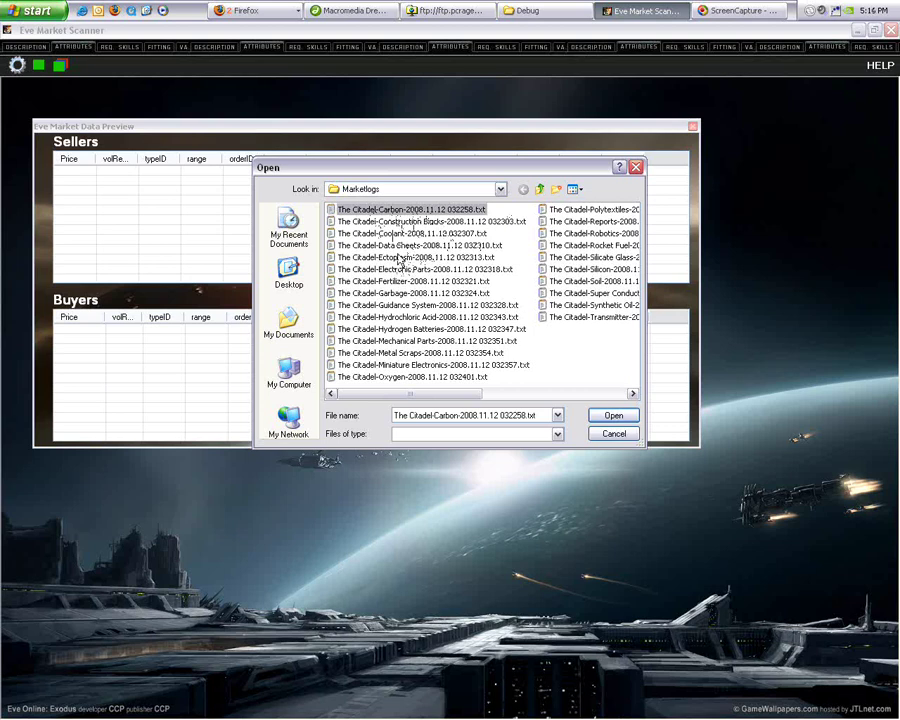
pyautogui.click(420, 317)
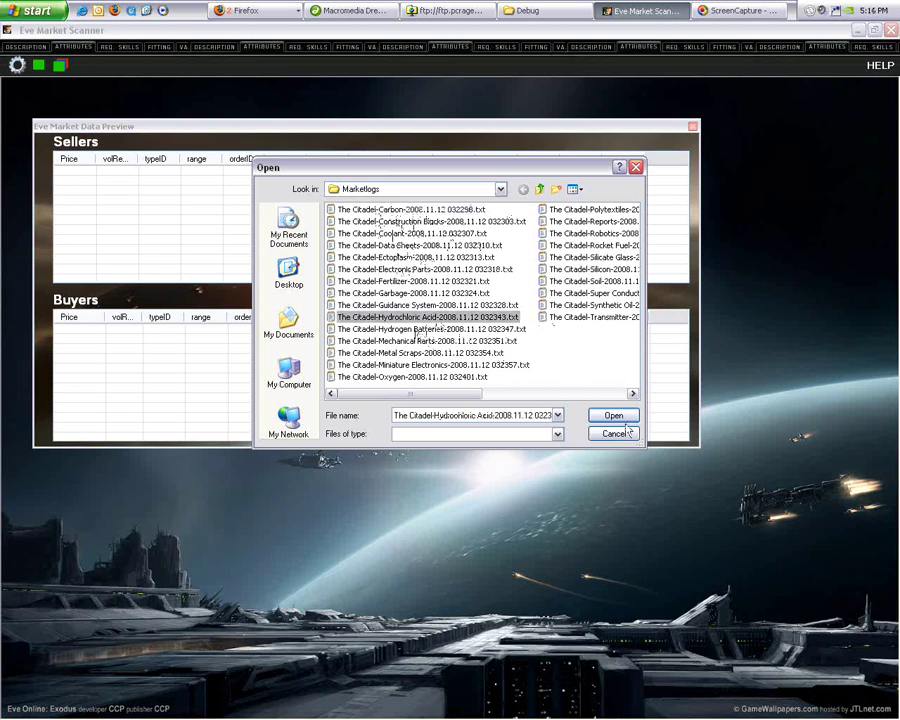
pyautogui.click(613, 416)
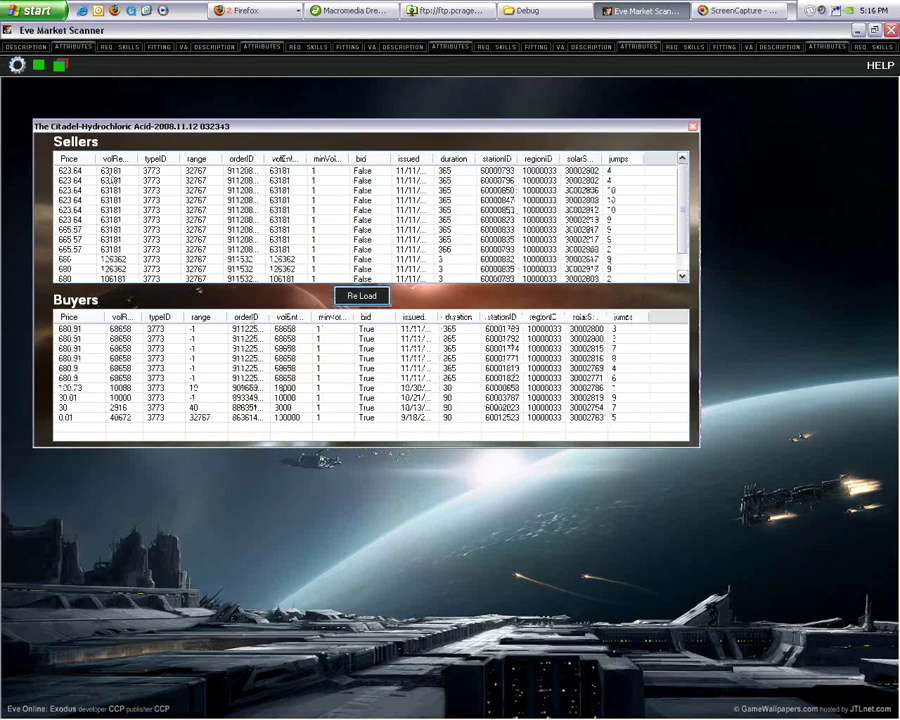
# Step: Check a seller and a buyer order, and reload the preview with the log The Citadel-Construction Blocks-2008.11.12 032303
pyautogui.click(112, 172)
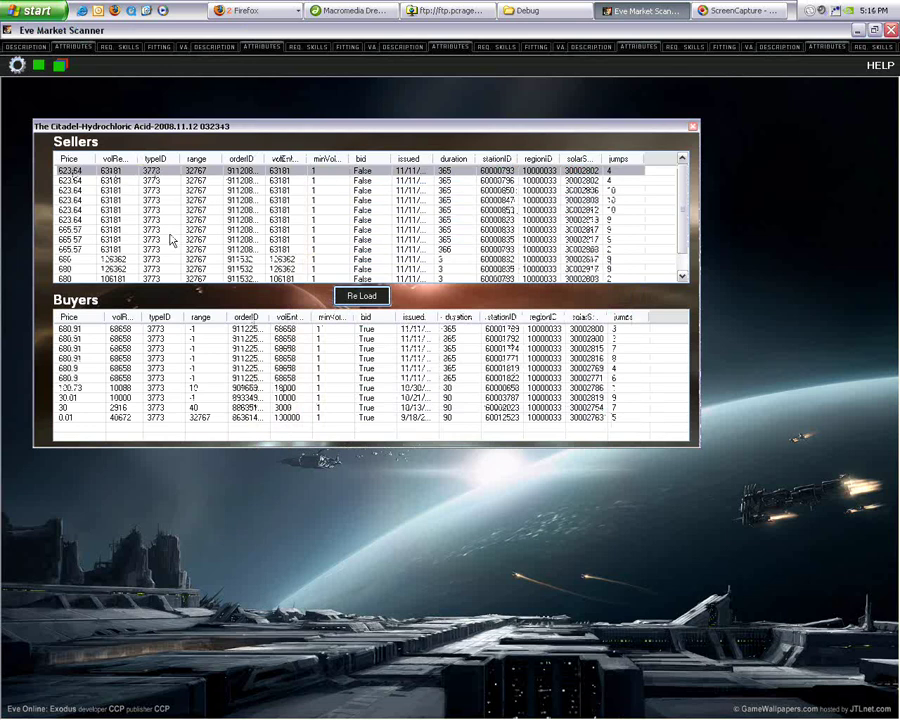
pyautogui.click(190, 348)
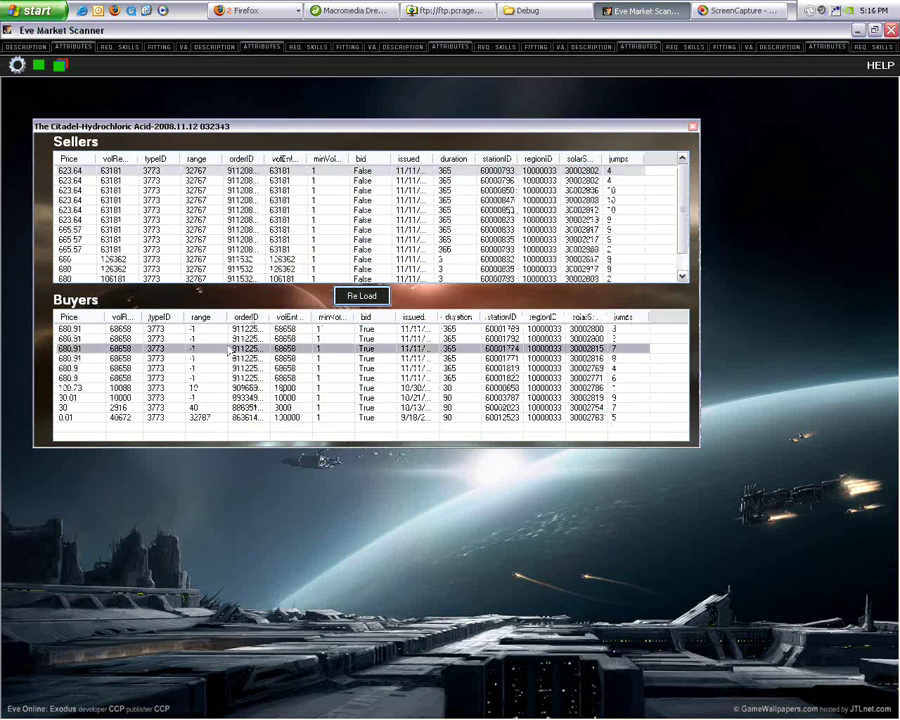
pyautogui.click(361, 296)
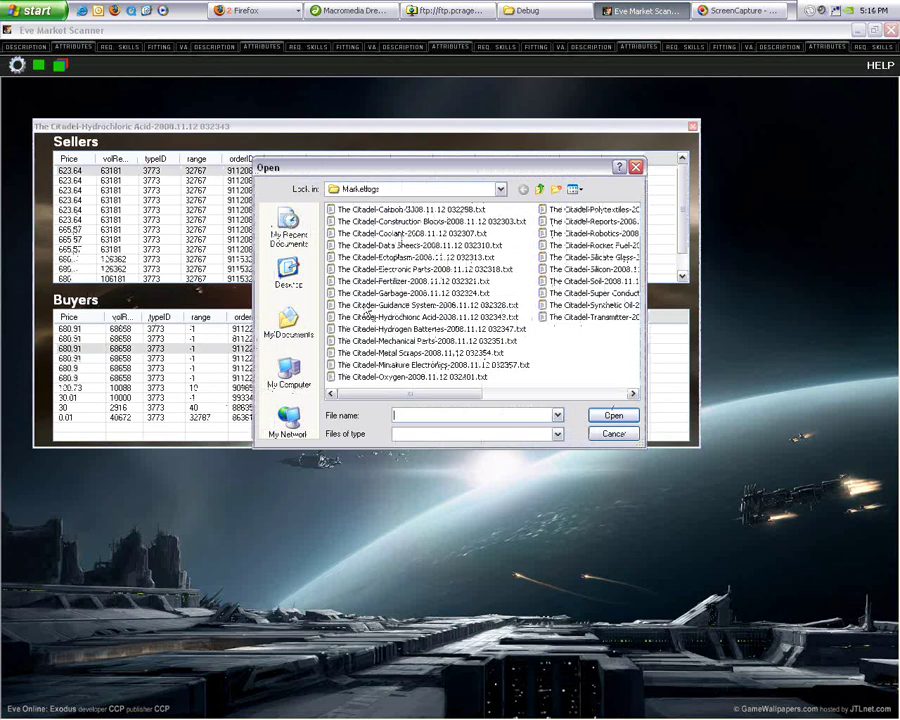
pyautogui.doubleClick(401, 224)
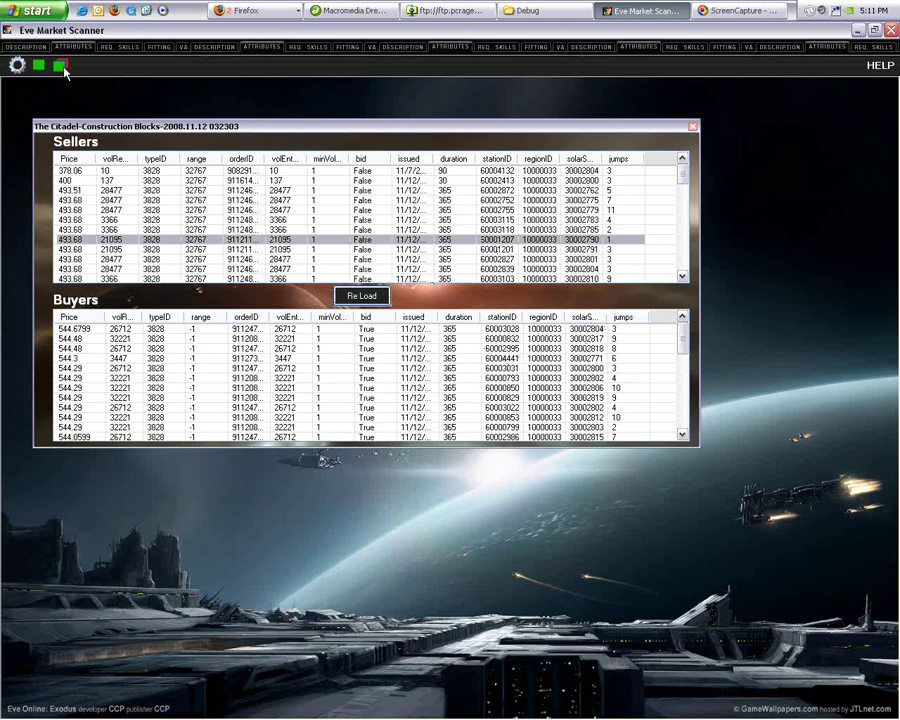
# Step: Scan the whole Marketlogs folder into a profit summary and show the trade details for Hydrochloric Acid
pyautogui.click(62, 66)
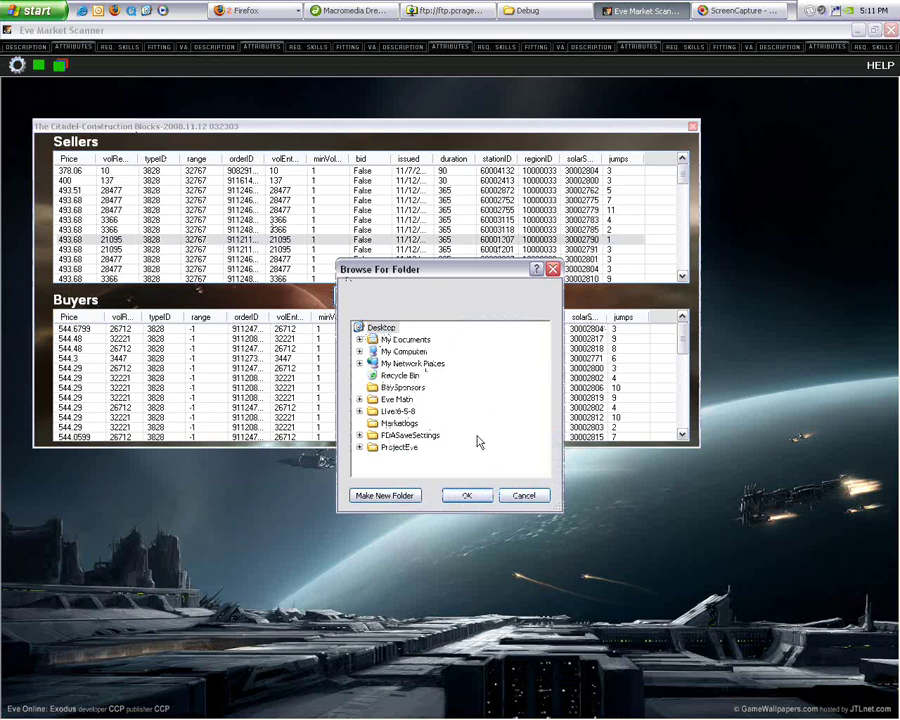
pyautogui.click(403, 424)
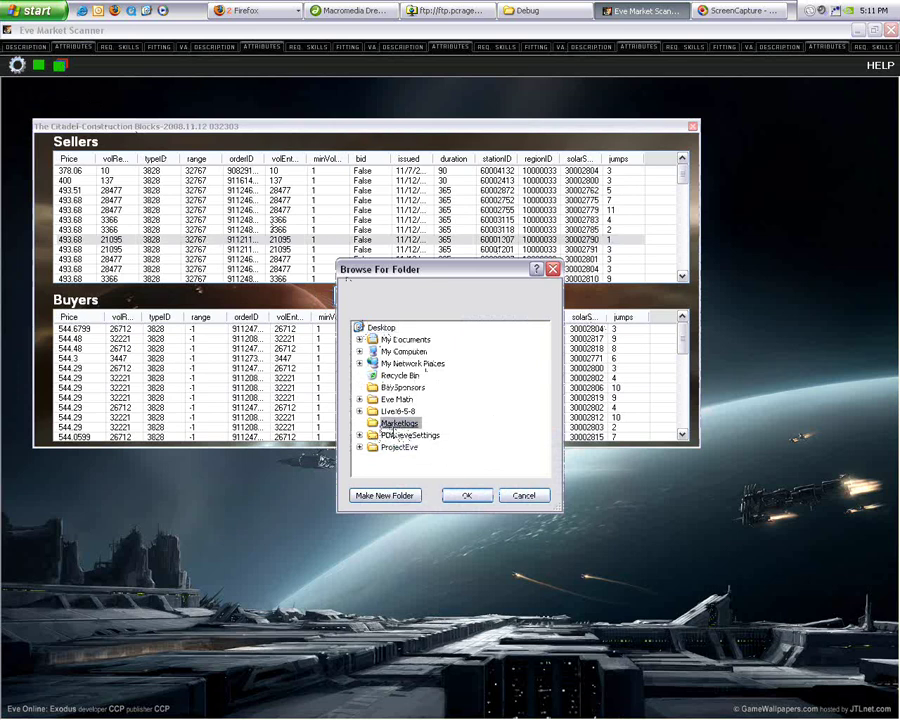
pyautogui.click(467, 496)
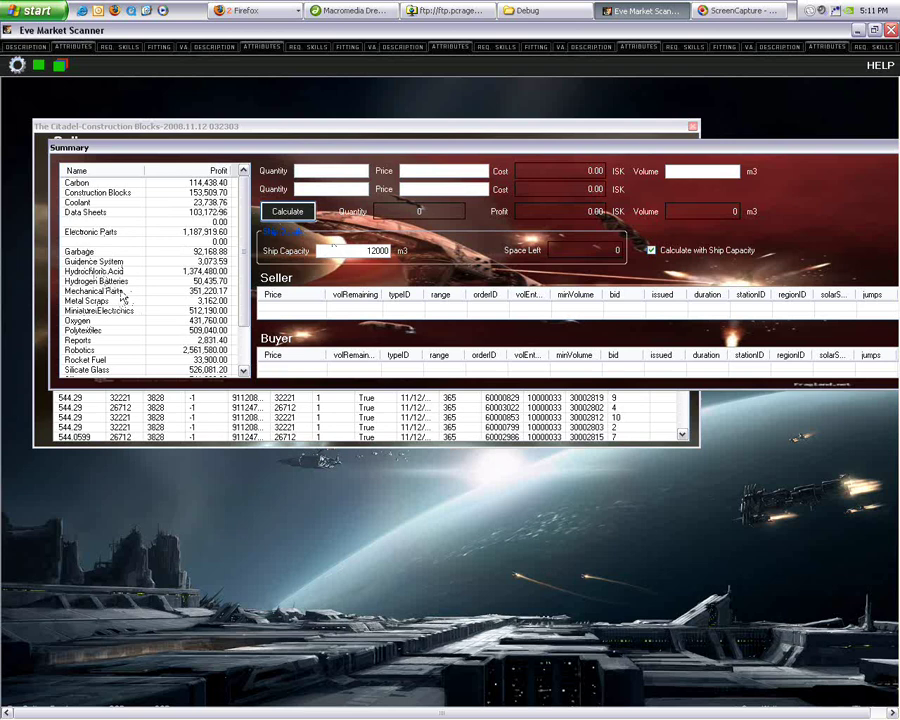
pyautogui.click(120, 271)
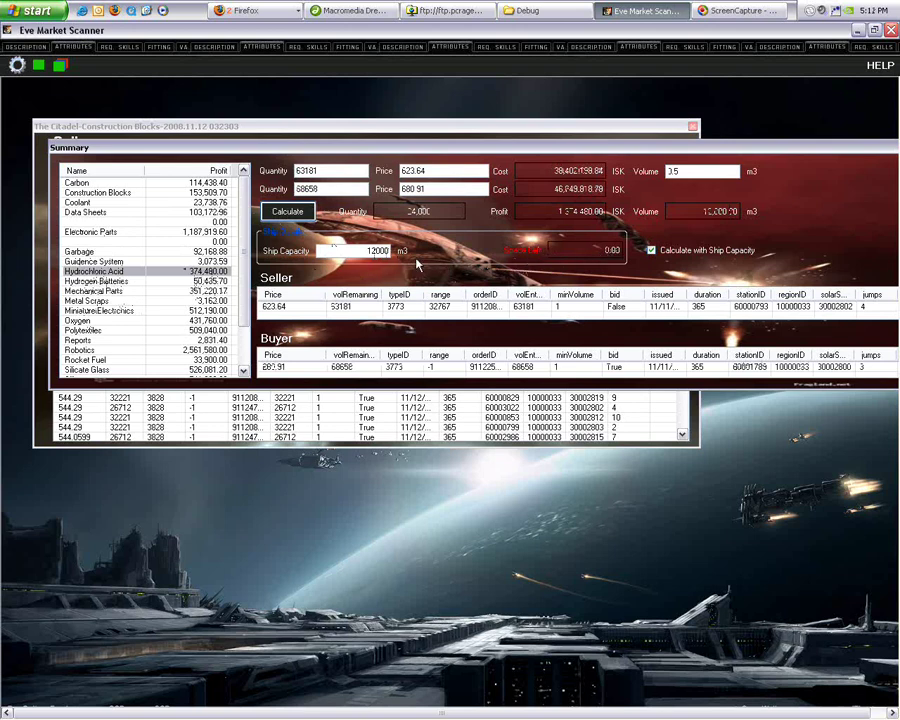
pyautogui.click(688, 174)
pyautogui.doubleClick(378, 250)
pyautogui.write('10000')
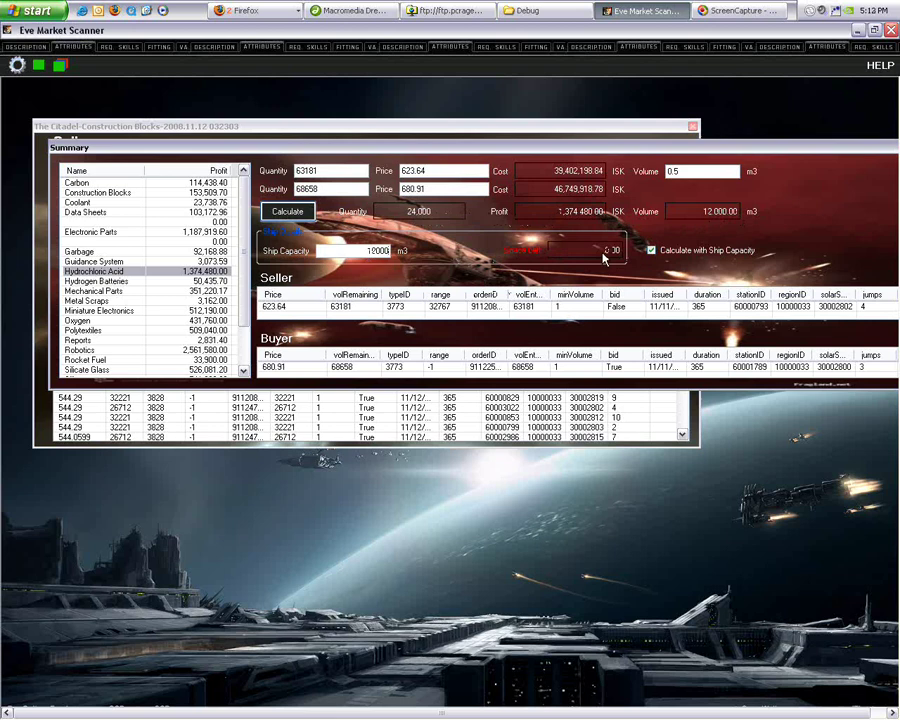
pyautogui.hotkey('ctrl', 'z')
# Step: Examine the seller and buyer orders for Hydrochloric Acid and look through the profits of all listed goods
pyautogui.click(430, 306)
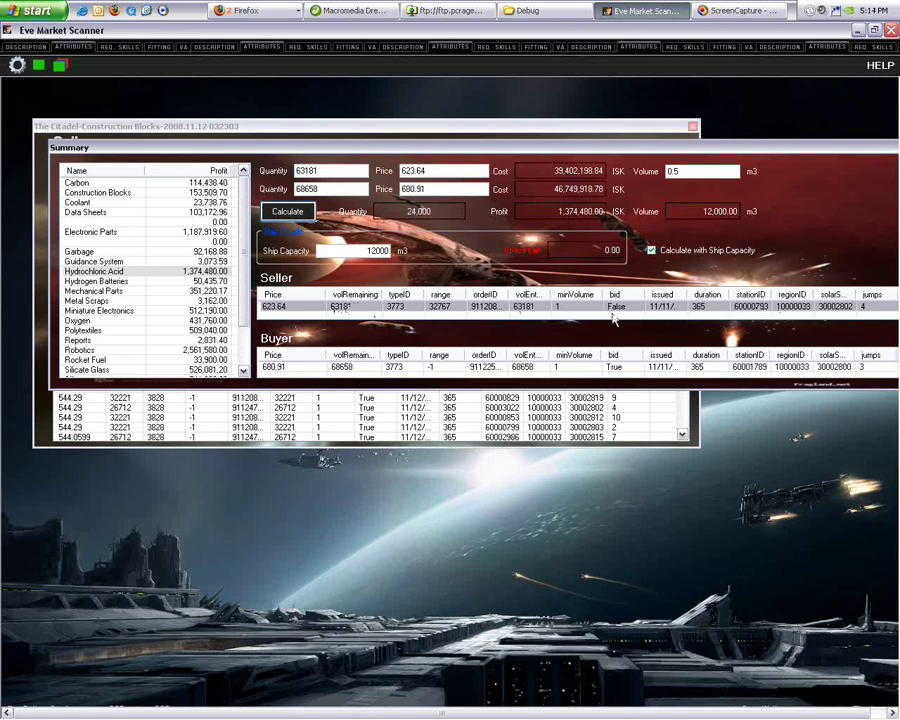
pyautogui.click(295, 367)
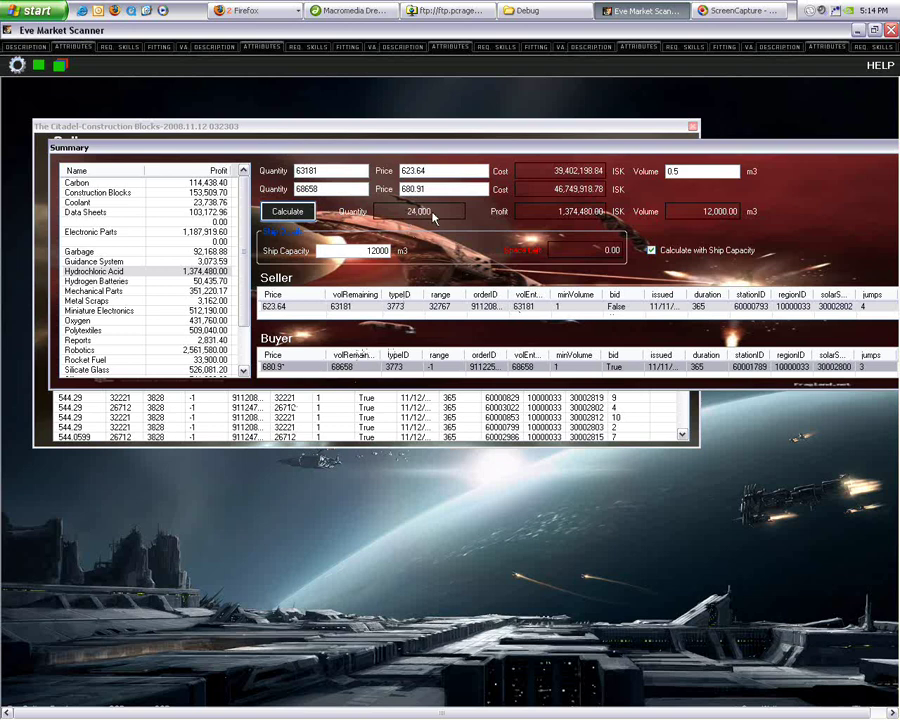
pyautogui.click(305, 308)
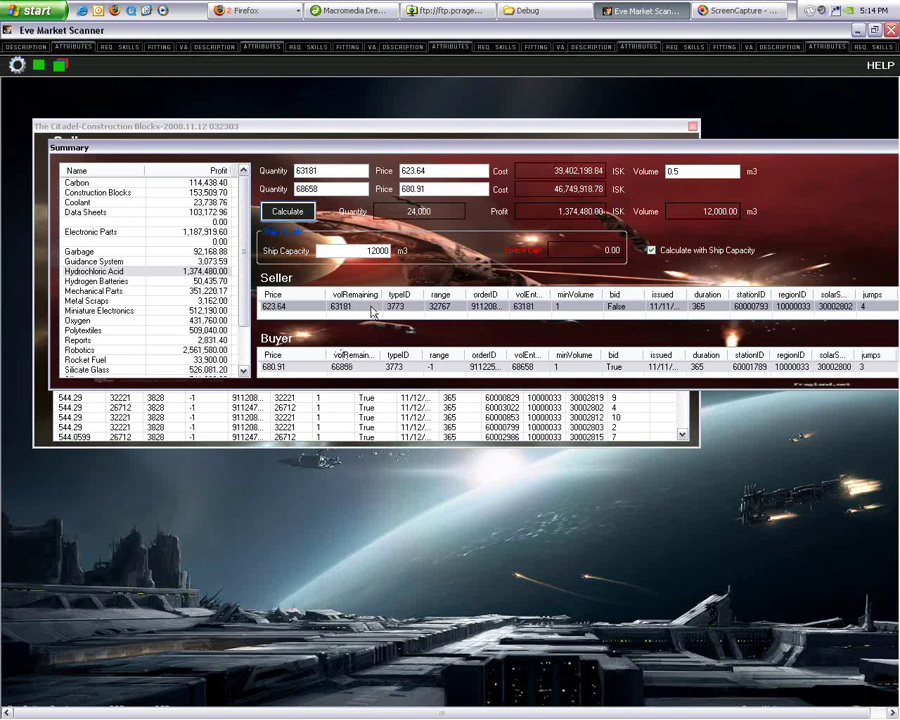
pyautogui.scroll(-2, 175, 178)
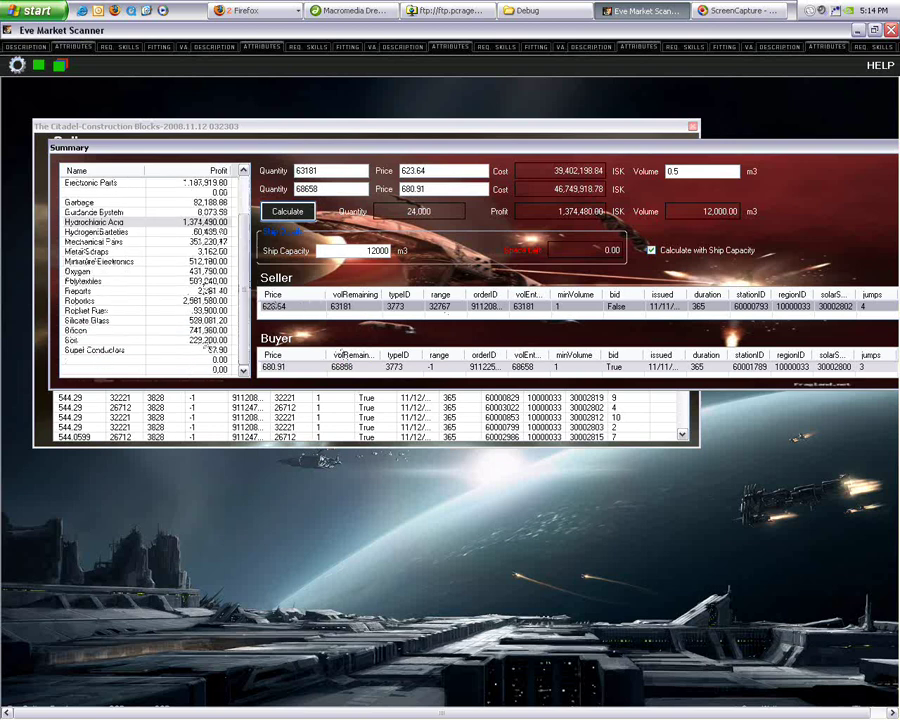
pyautogui.scroll(2, 253, 225)
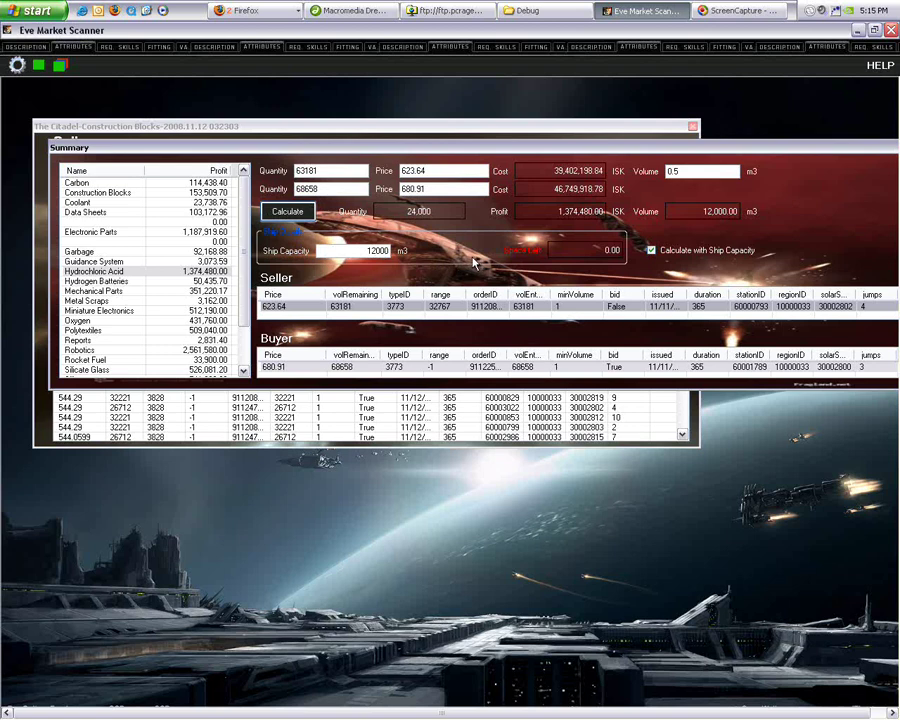
# Step: Recalculate the Hydrochloric Acid trade with a ship capacity of 73000 m3
pyautogui.doubleClick(370, 250)
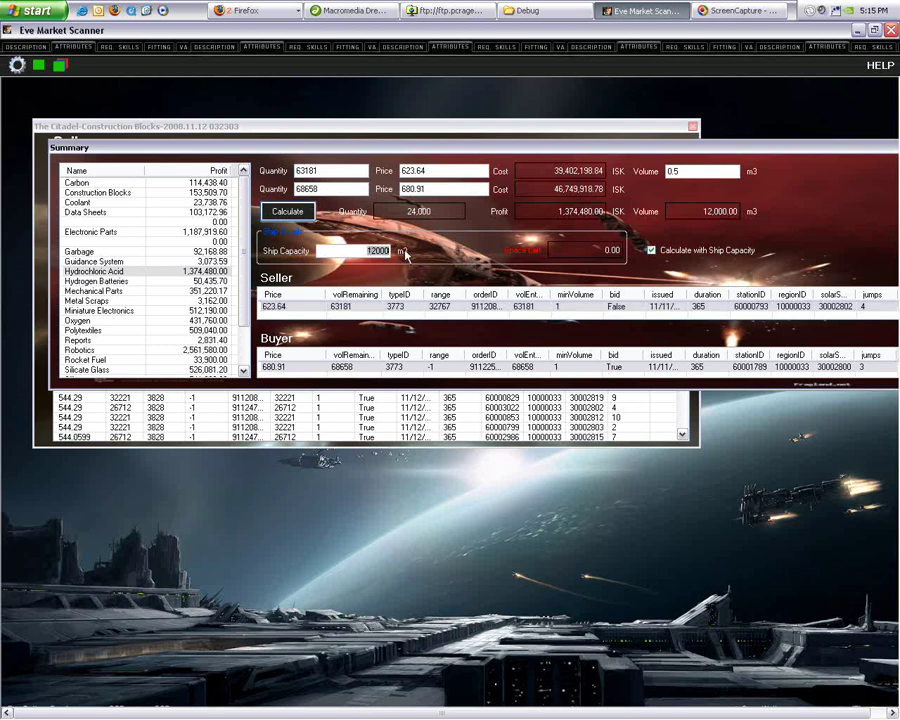
pyautogui.write('73000')
pyautogui.click(289, 212)
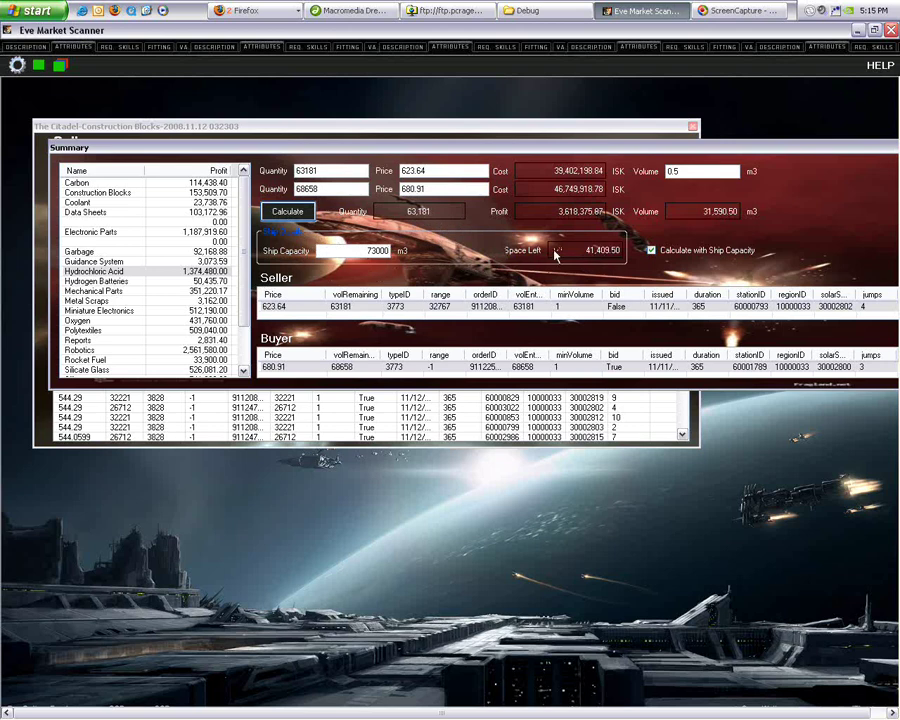
# Step: Set the summary's ship capacity to the remaining space of 41409.5 m3 and show the trade details for Robotics
pyautogui.moveTo(360, 250); pyautogui.dragTo(418, 258)
pyautogui.write('41409.5')
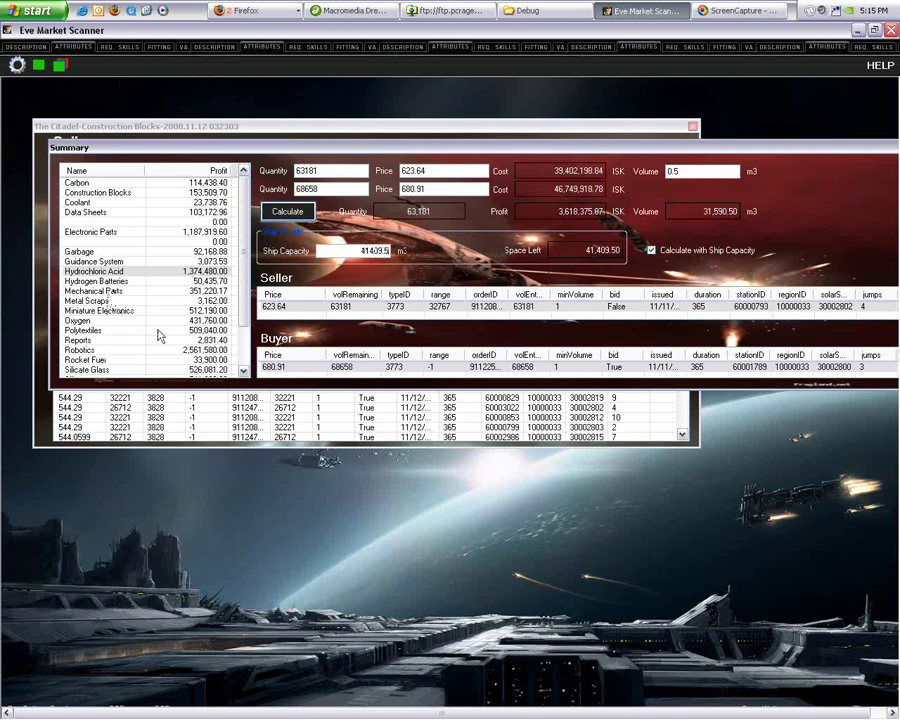
pyautogui.click(101, 351)
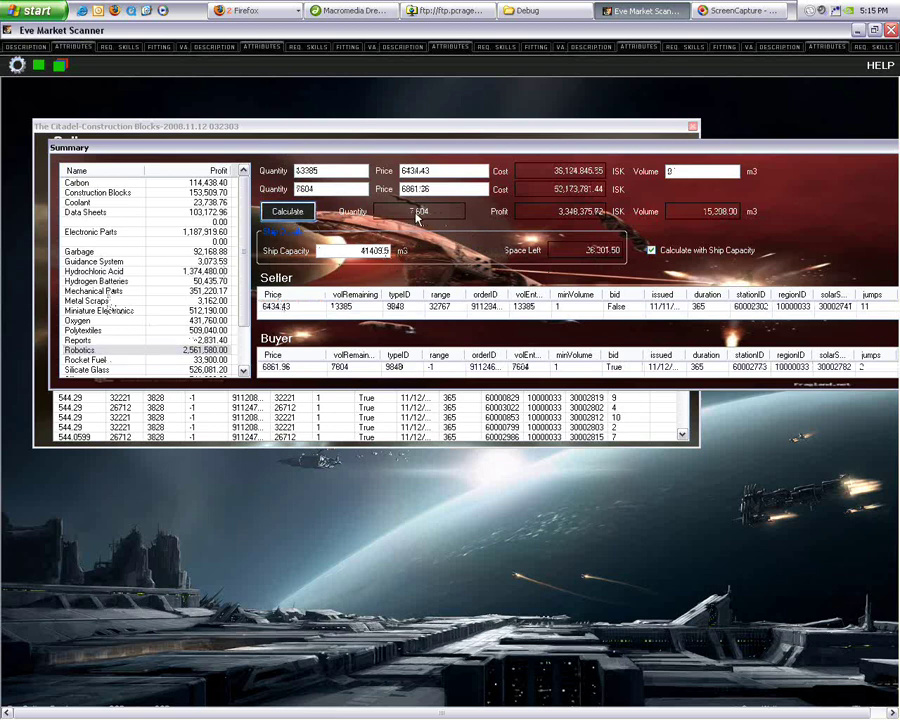
# Step: Look over the remaining goods and move the Summary window so that it fits fully inside the main window
pyautogui.click(296, 189)
pyautogui.scroll(-2, 255, 292)
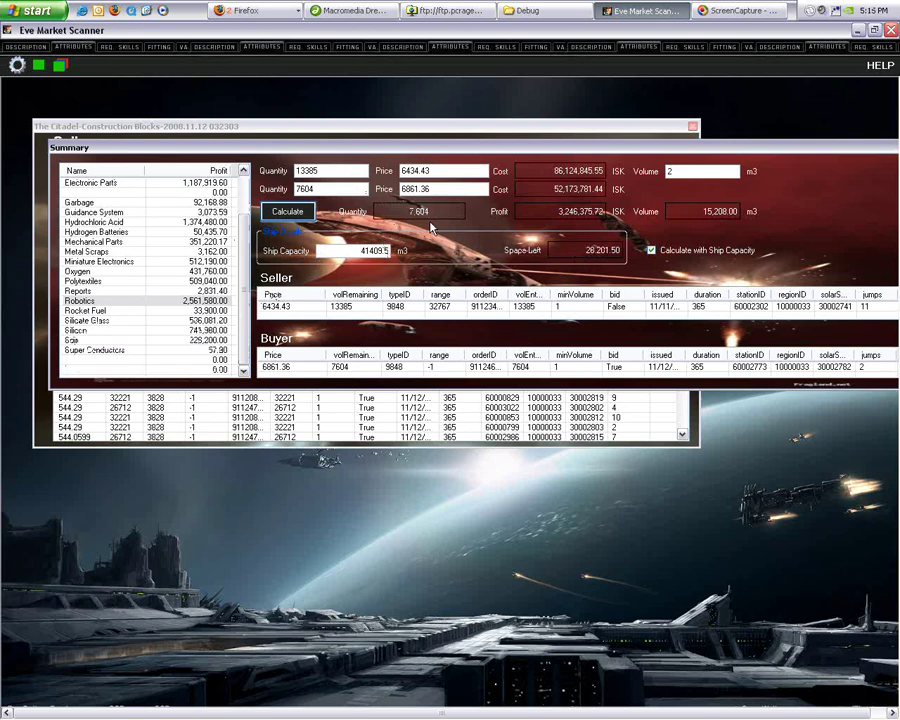
pyautogui.moveTo(530, 154); pyautogui.dragTo(509, 178)
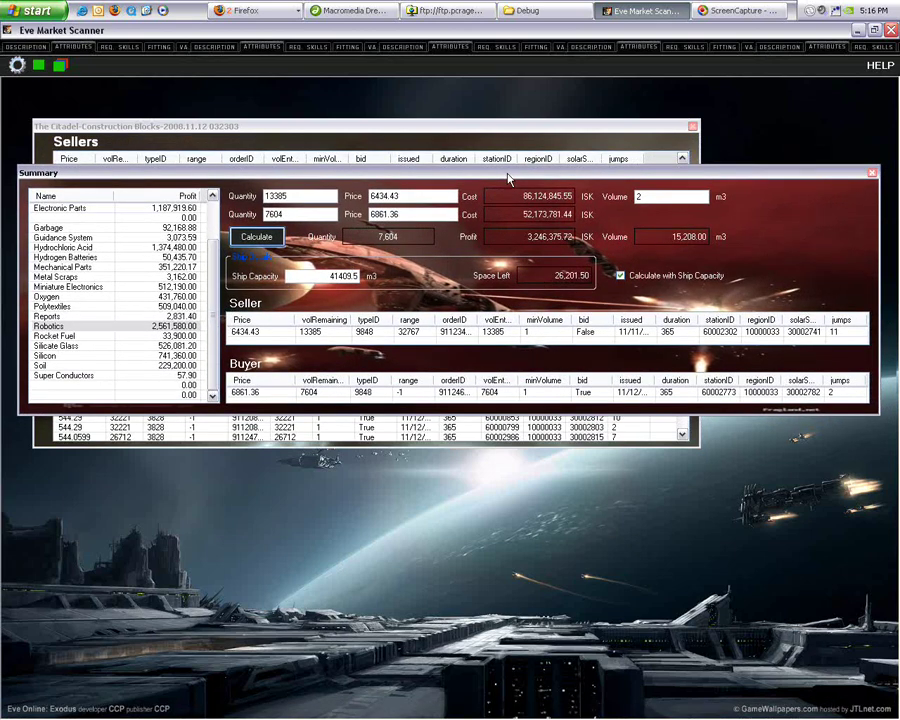